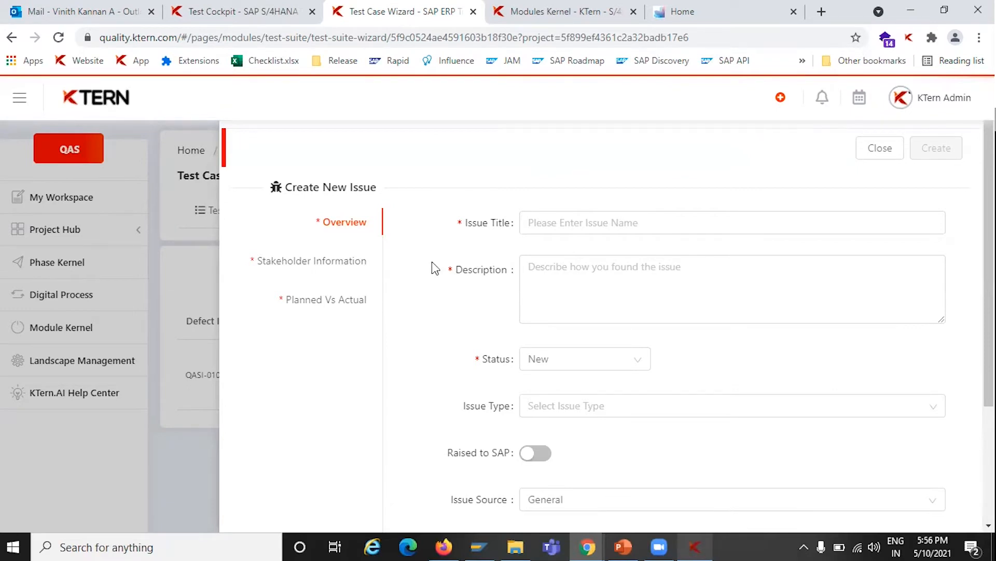
Title the new issue "PRD testing issues" and enter "Sampel" as its description
left_click(561, 222)
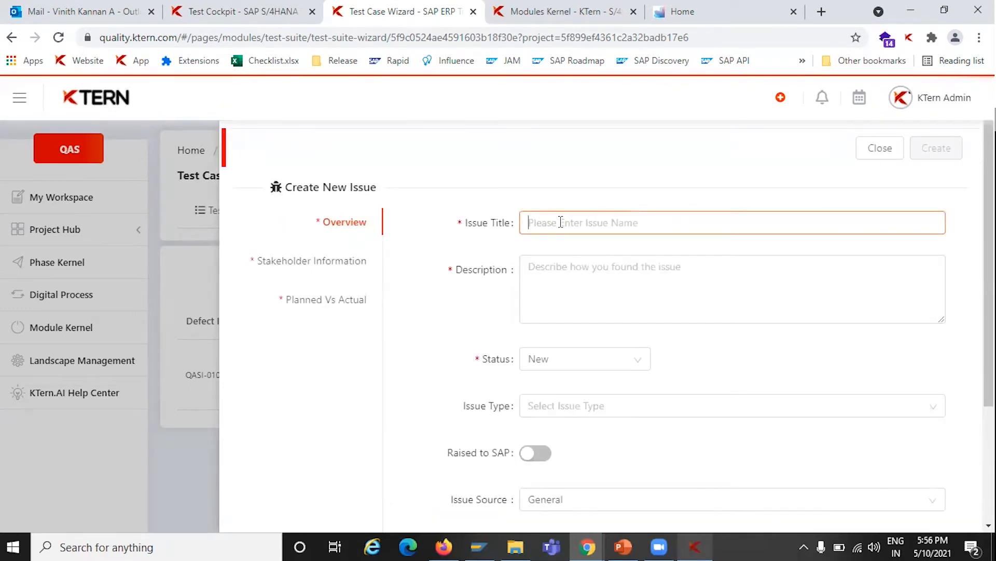
left_click(561, 222)
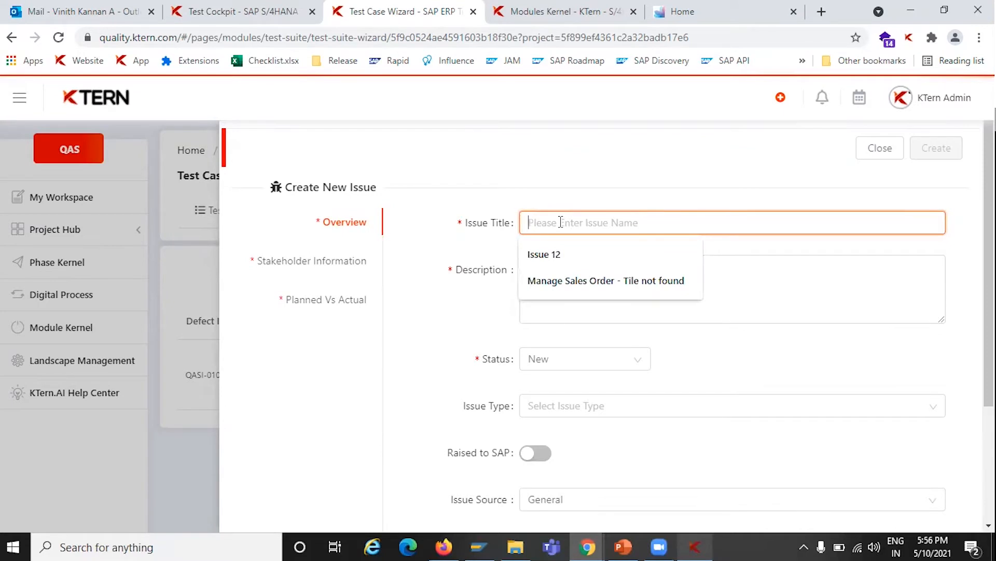
type("PRD")
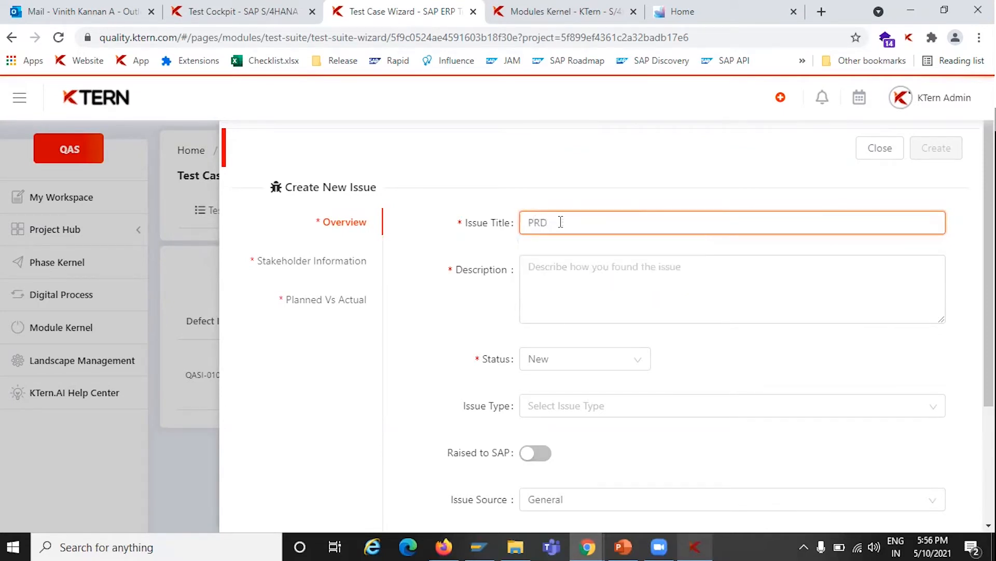
type(" testing issues")
scroll(574, 248, "down", 1)
left_click(574, 248)
type("Sampel")
Set the issue type to Data and the issue source to Defect Captured from Testing
scroll(596, 254, "down", 2)
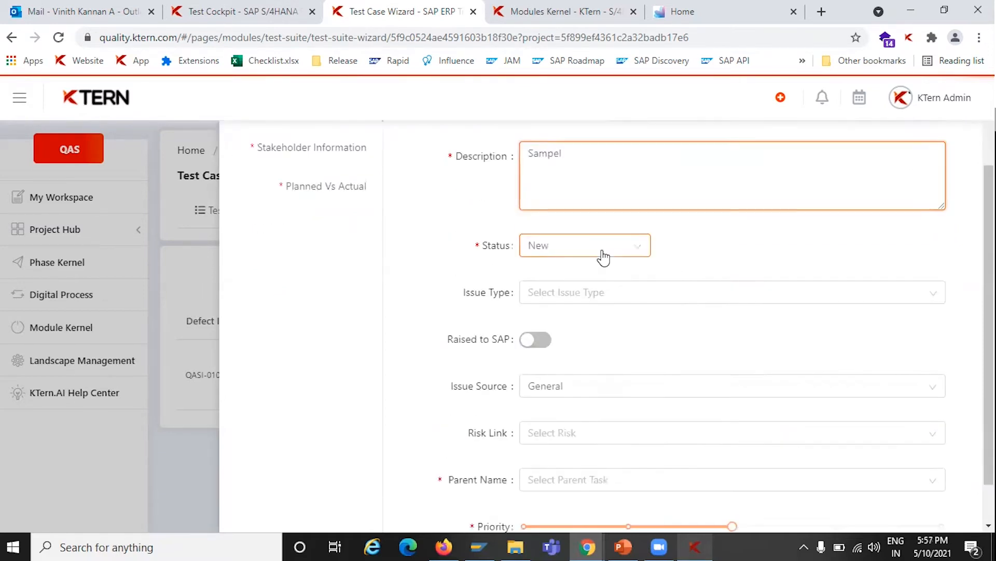
left_click(612, 301)
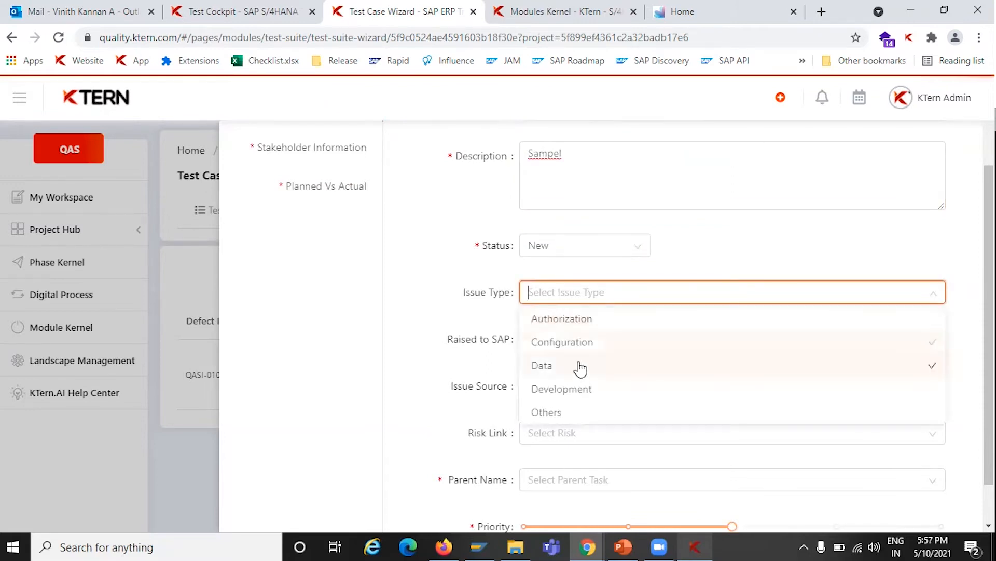
left_click(607, 368)
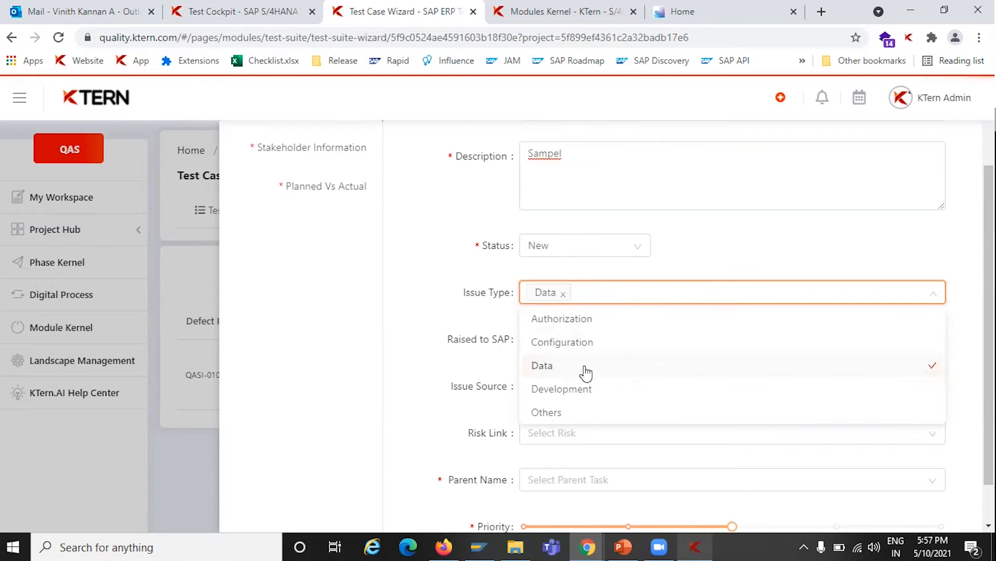
key("BackSpace")
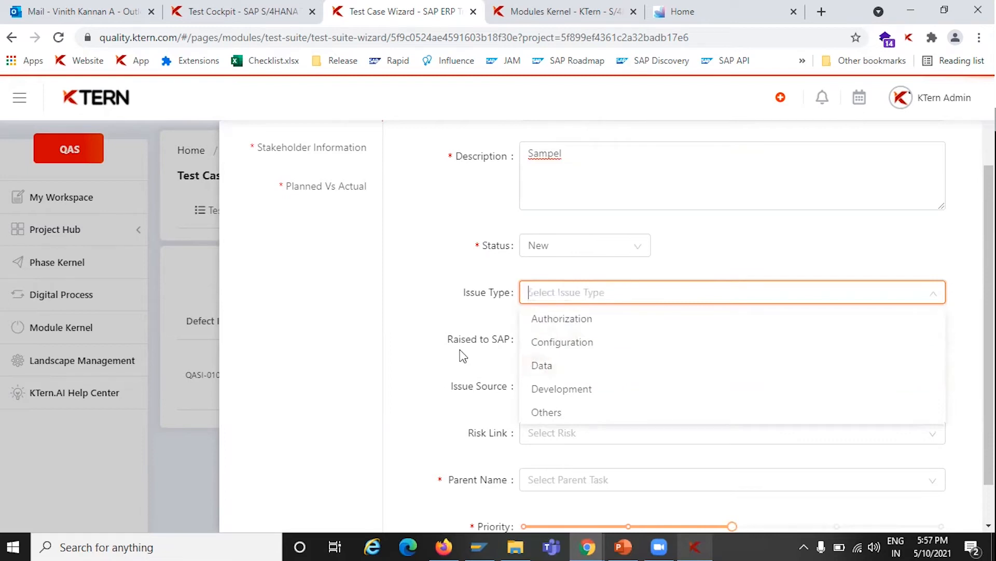
left_click(567, 373)
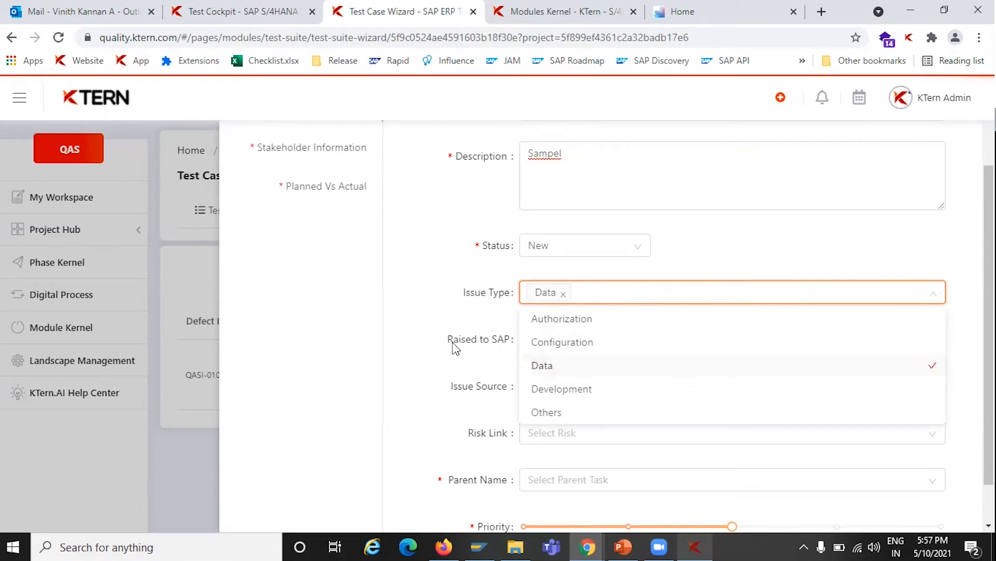
left_click(455, 346)
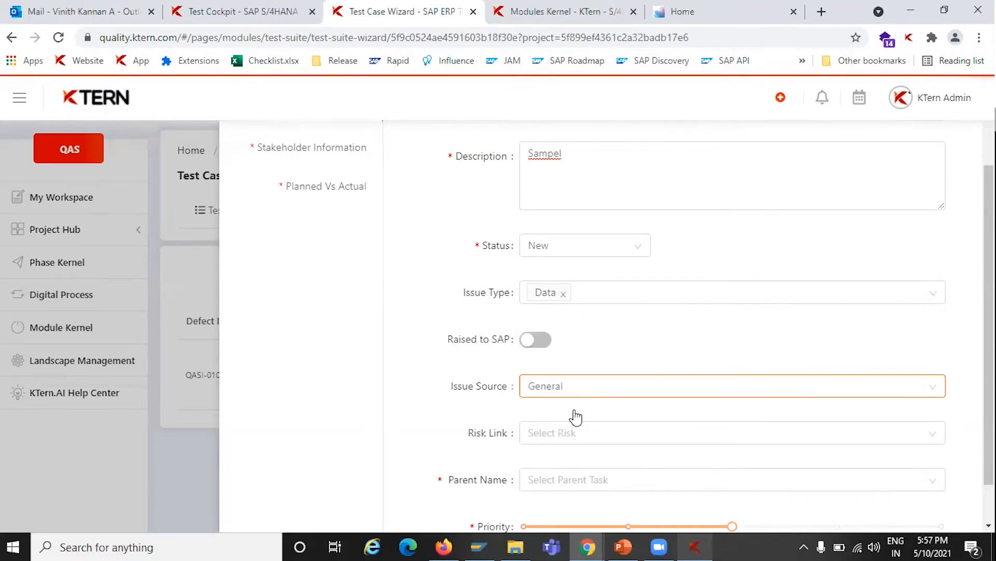
left_click(581, 395)
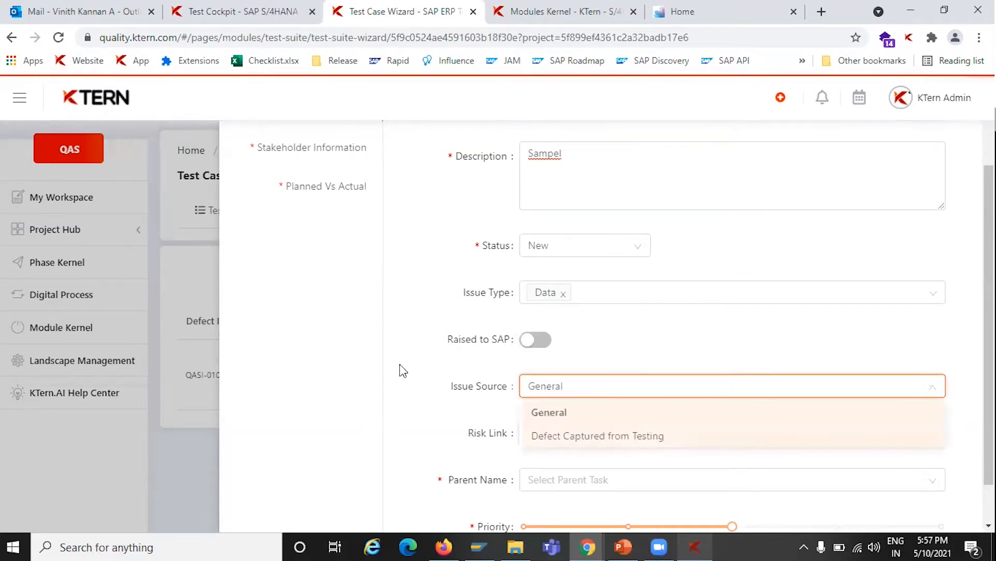
left_click(580, 439)
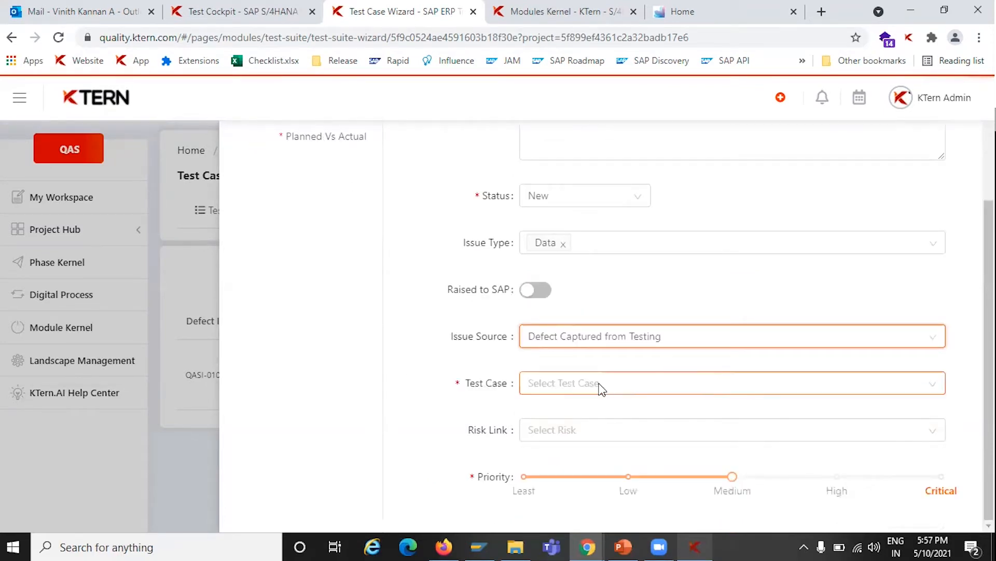
Link the issue to Test Case #005 and set its priority to High
left_click(600, 389)
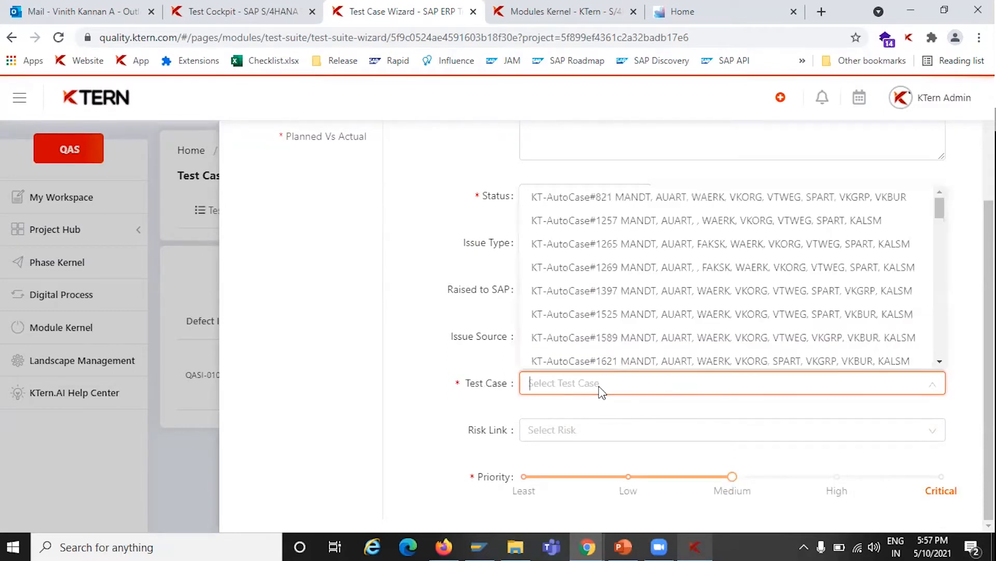
type("test case")
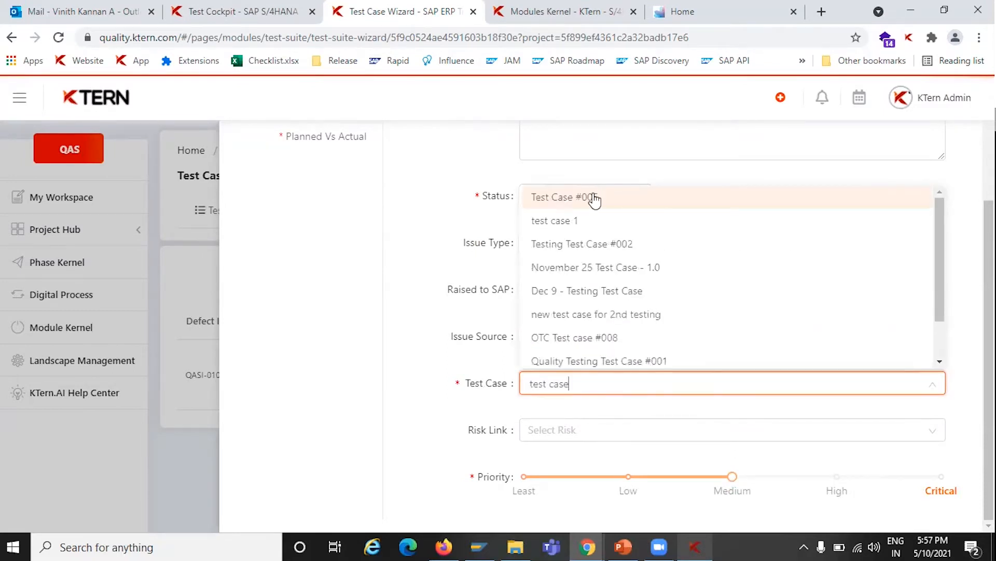
key("Return")
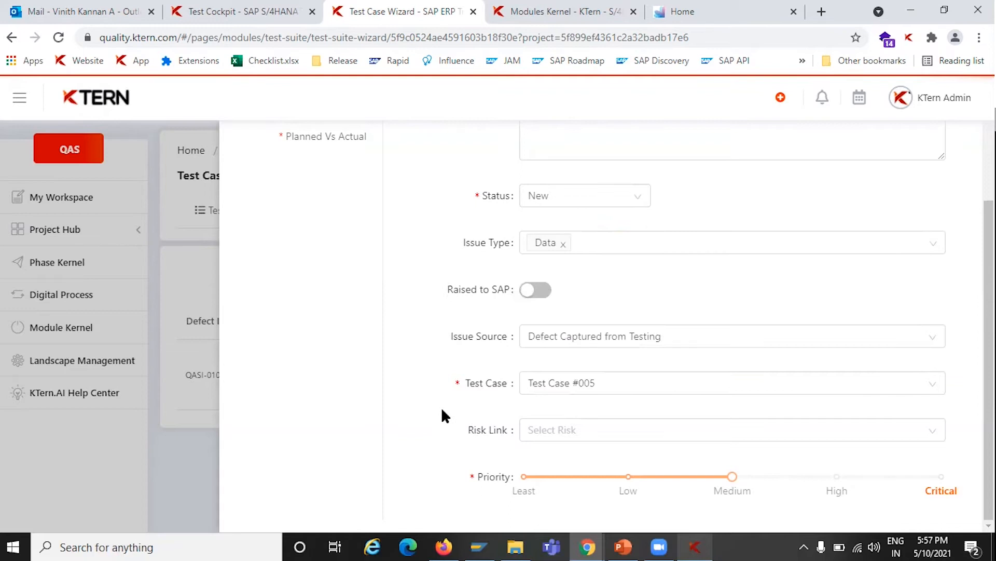
left_click(837, 489)
left_click(705, 436)
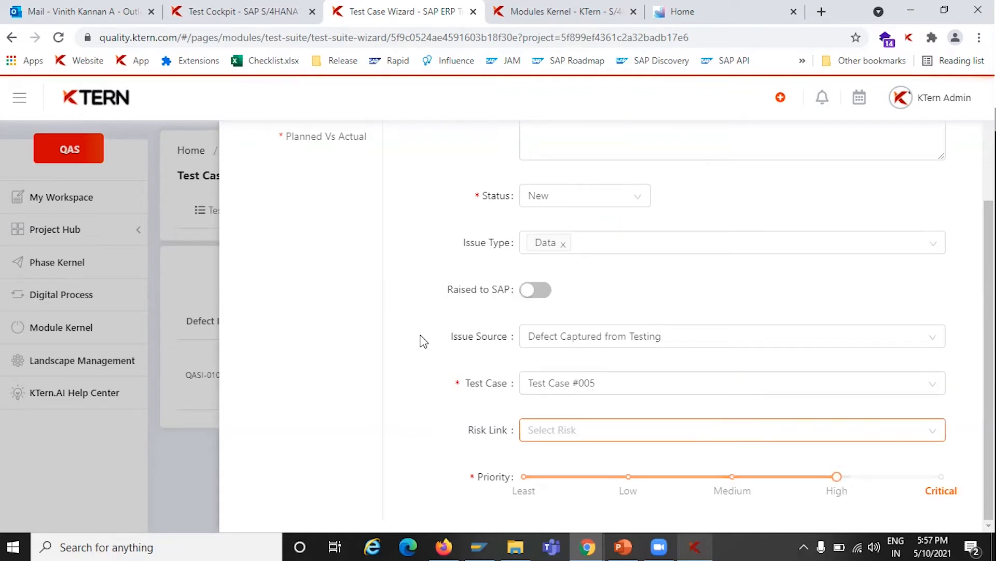
Assign the issue to a team member in the stakeholder information
scroll(423, 341, "up", 3)
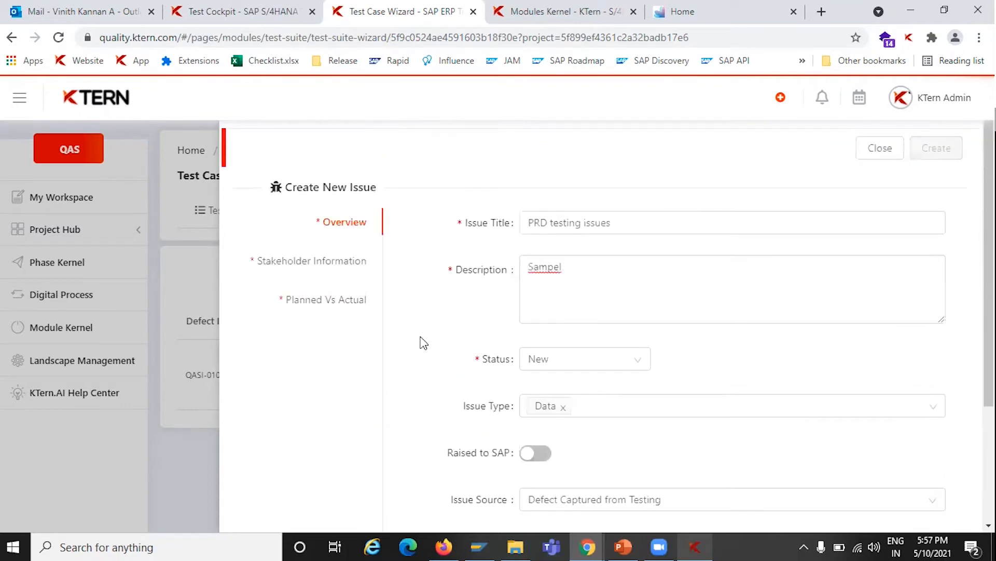
left_click(326, 258)
left_click(623, 226)
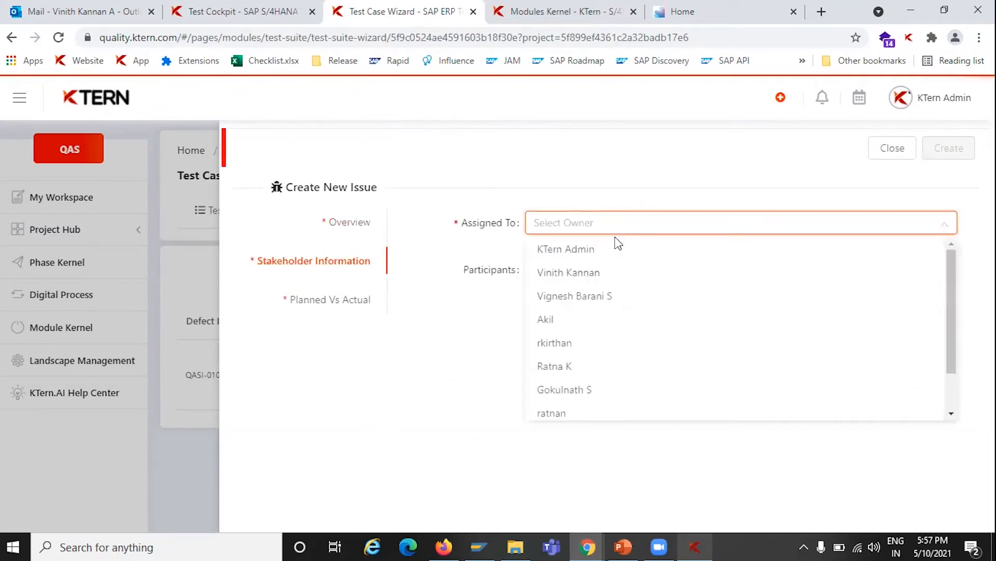
left_click(588, 297)
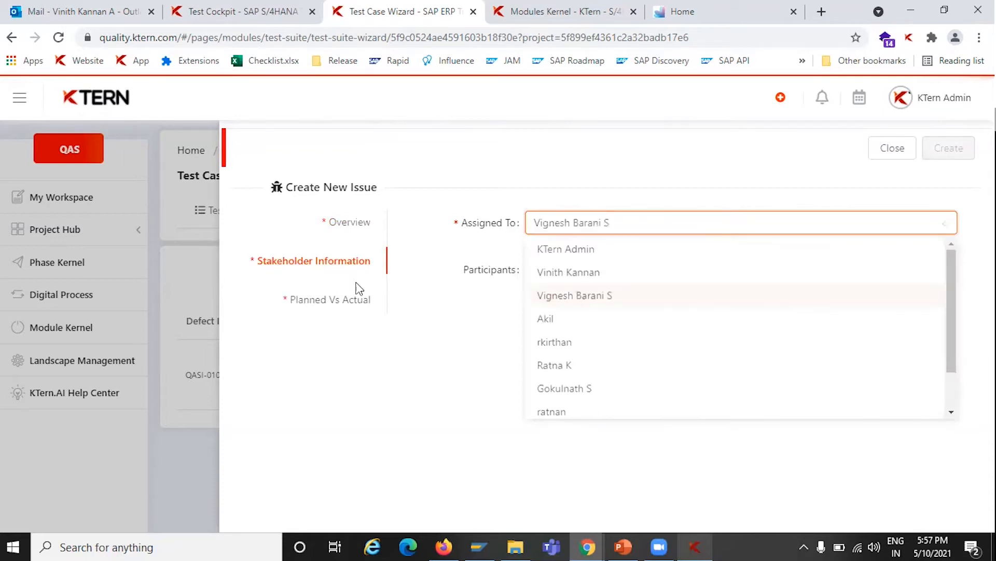
Set the planned start date to 05/10/2021 and the planned end date to 05/12/2021, and create the issue
left_click(336, 305)
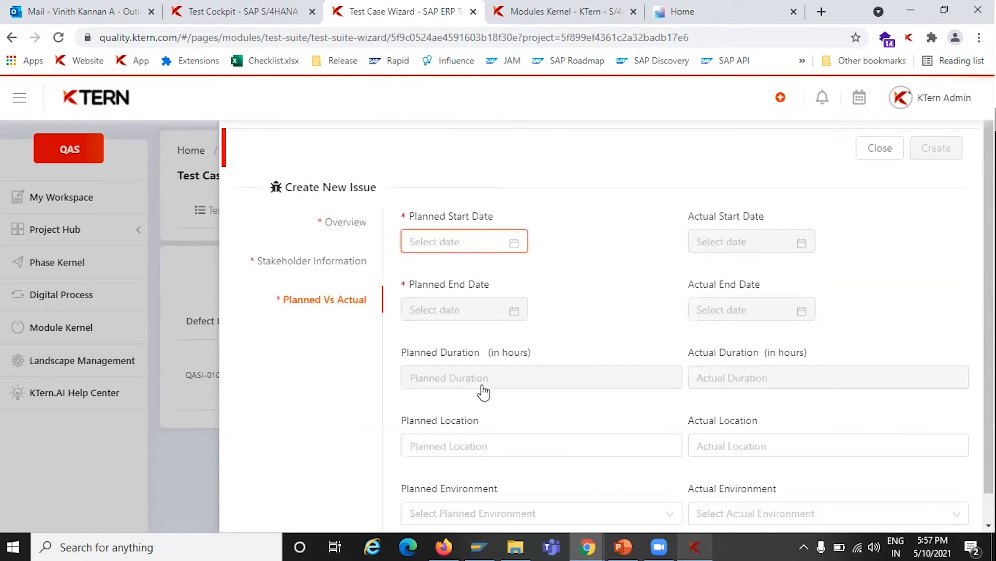
left_click(448, 366)
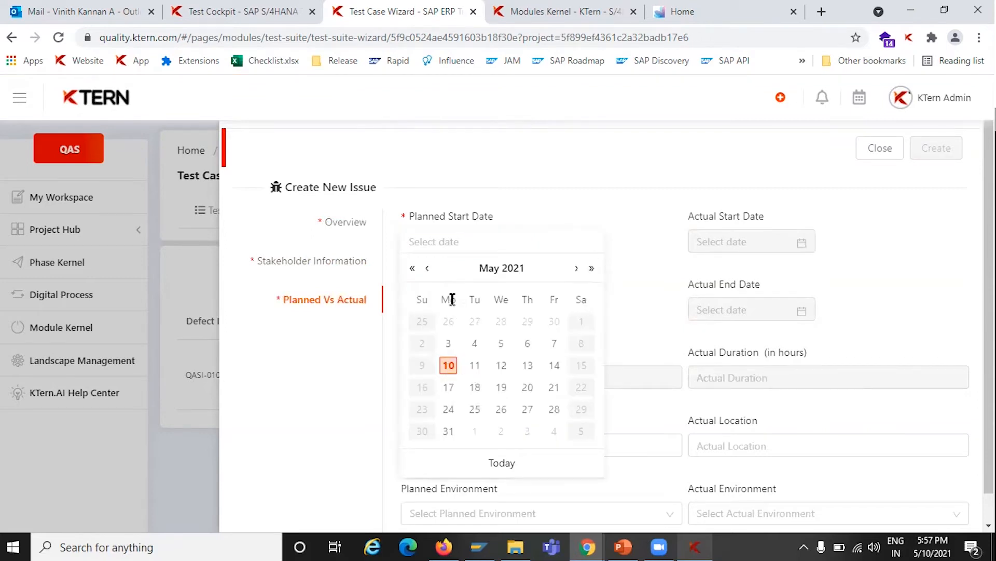
left_click(452, 306)
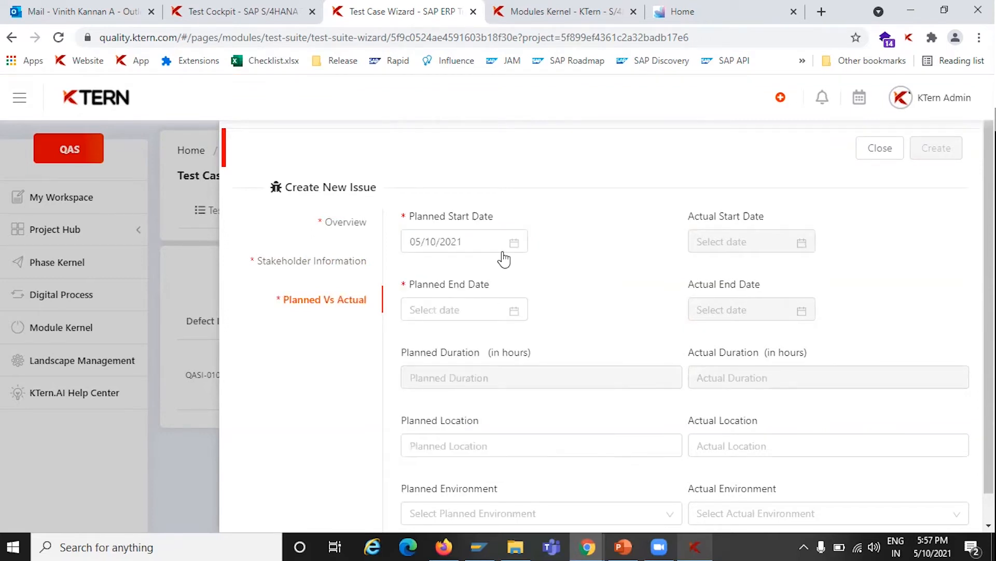
left_click(501, 211)
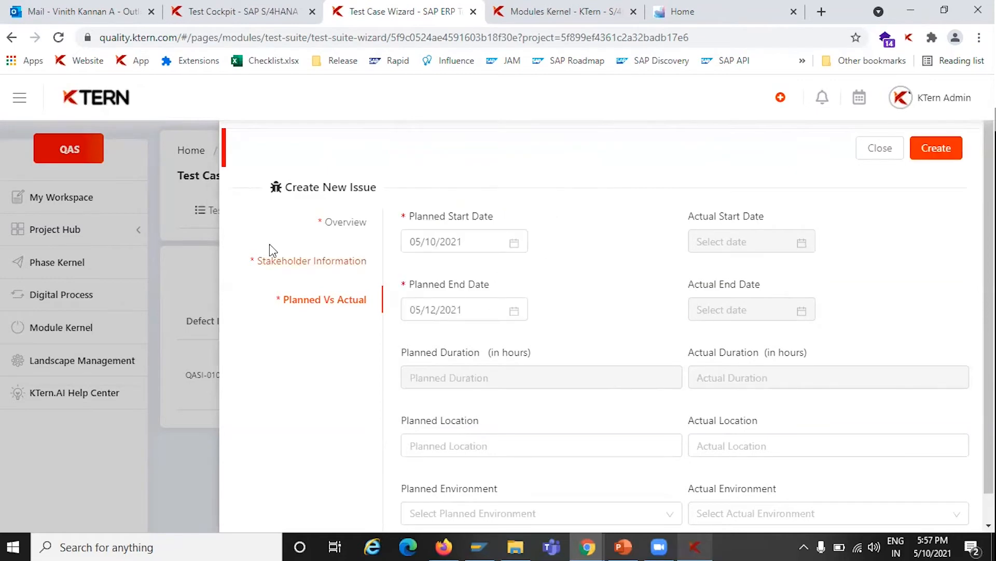
left_click(343, 223)
left_click(934, 149)
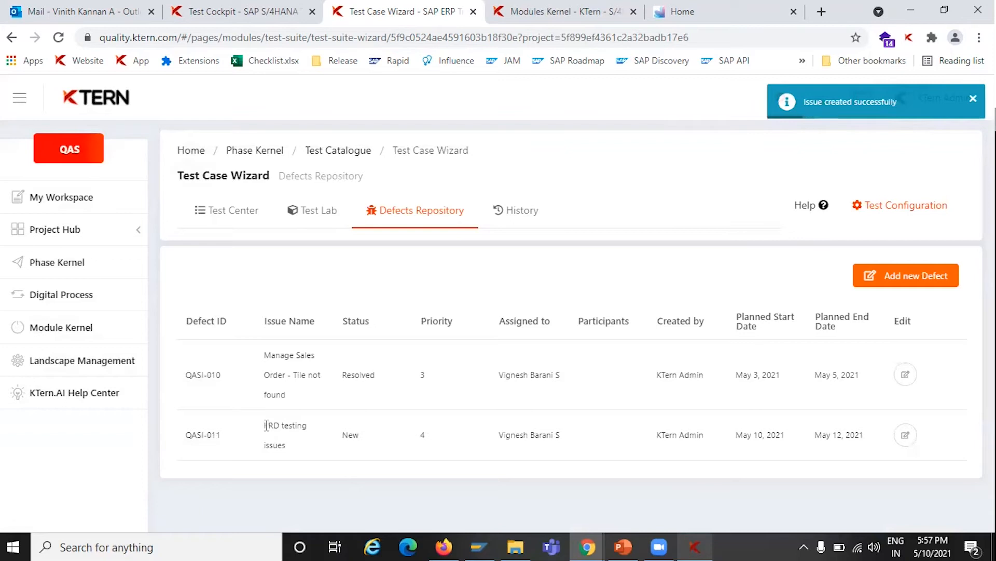
left_click_drag(266, 426, 893, 452)
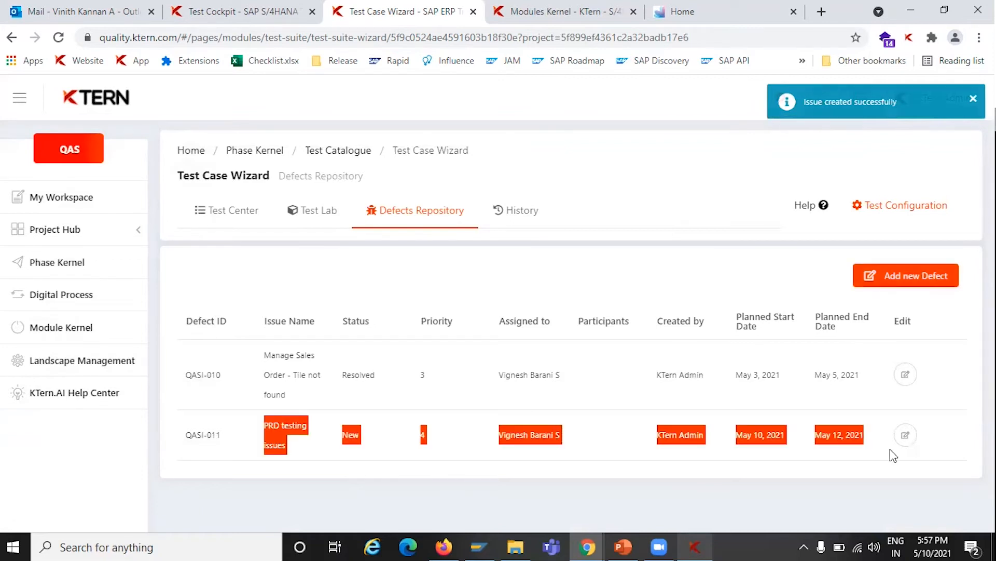
left_click(496, 519)
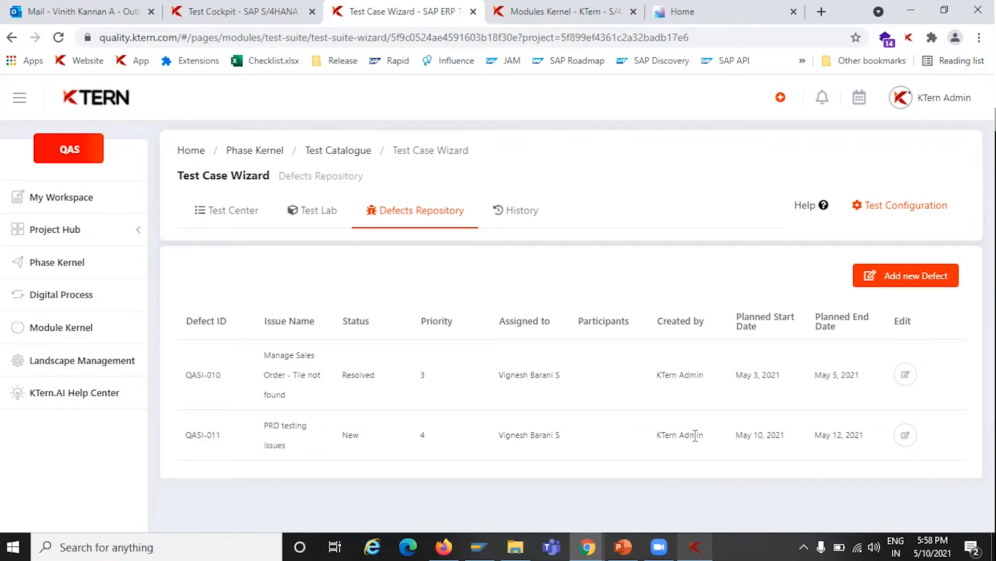
Open the "PRD testing issues" defect for editing and set its issue source to General
left_click(905, 438)
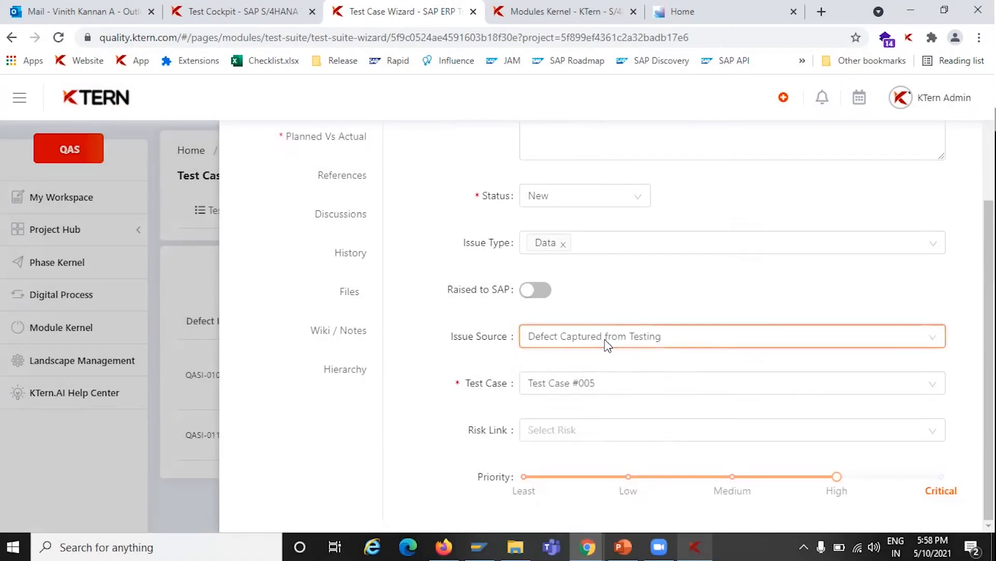
left_click(605, 339)
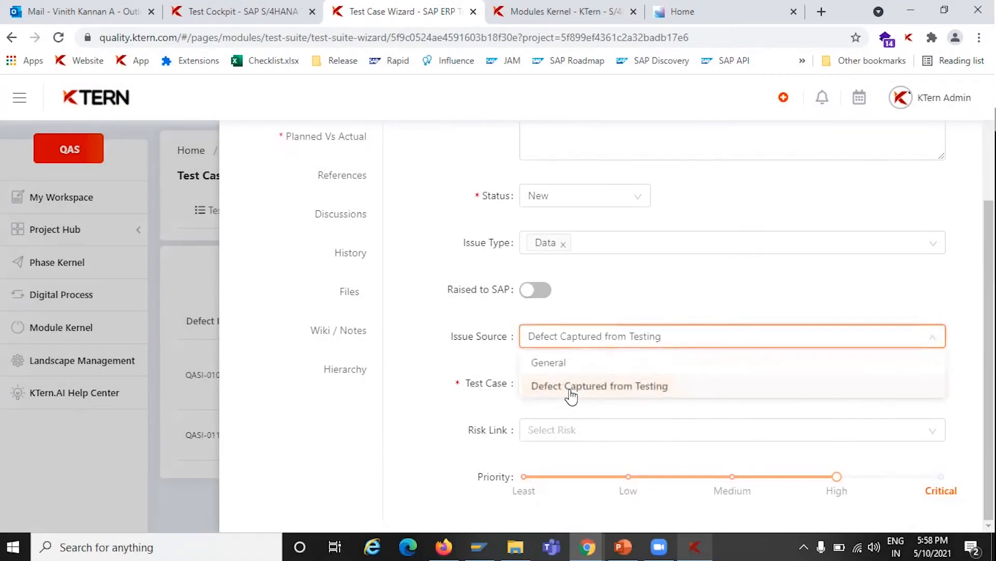
left_click(554, 366)
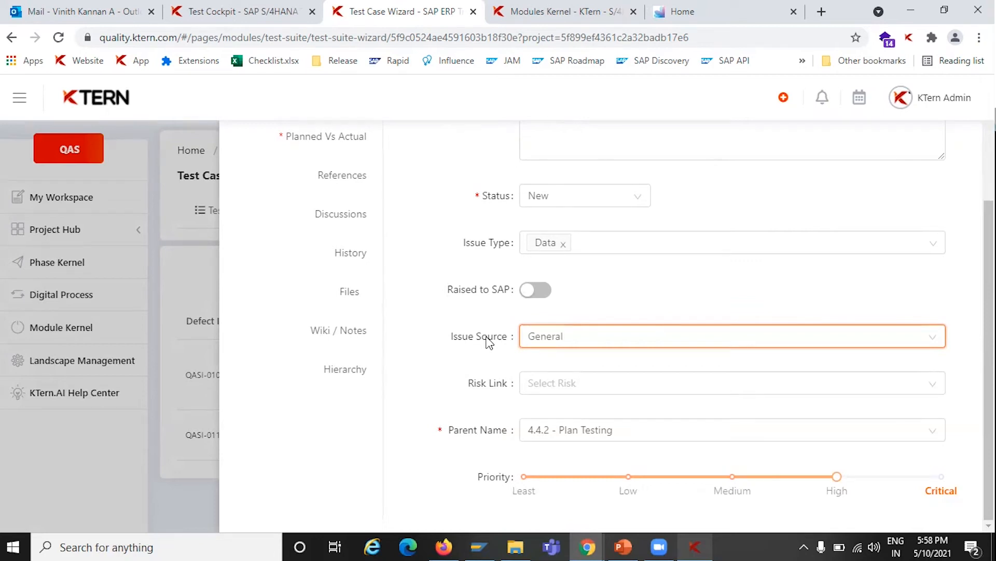
scroll(489, 343, "up", 1)
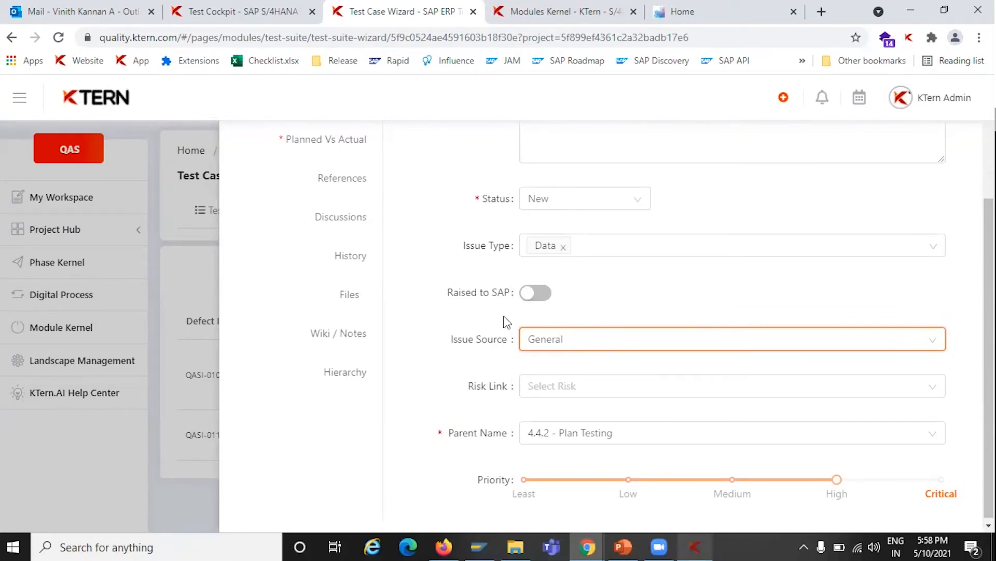
left_click(624, 246)
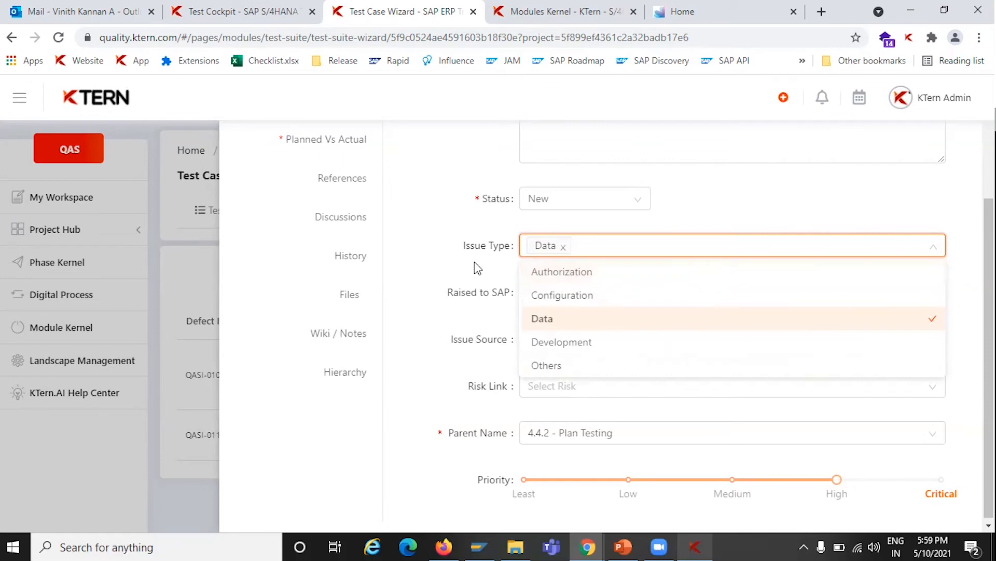
left_click(498, 262)
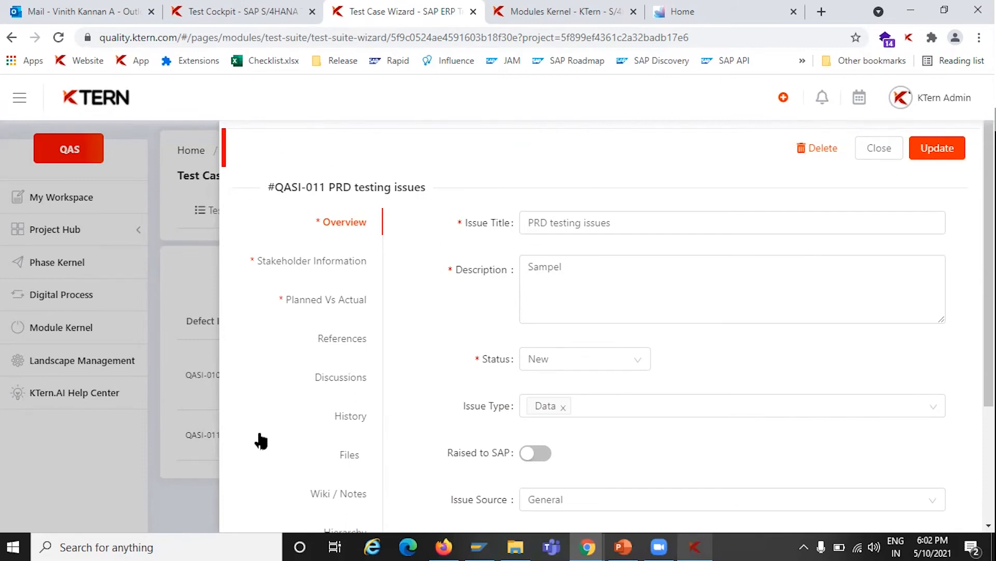
Start a new reference for the defect with component type Master Data and component name Master X
left_click(354, 342)
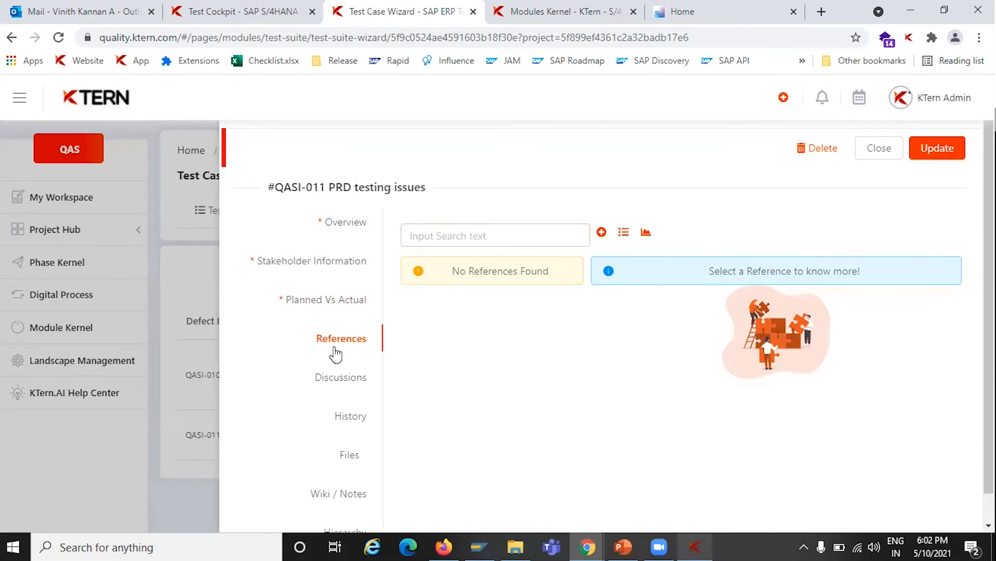
left_click(601, 233)
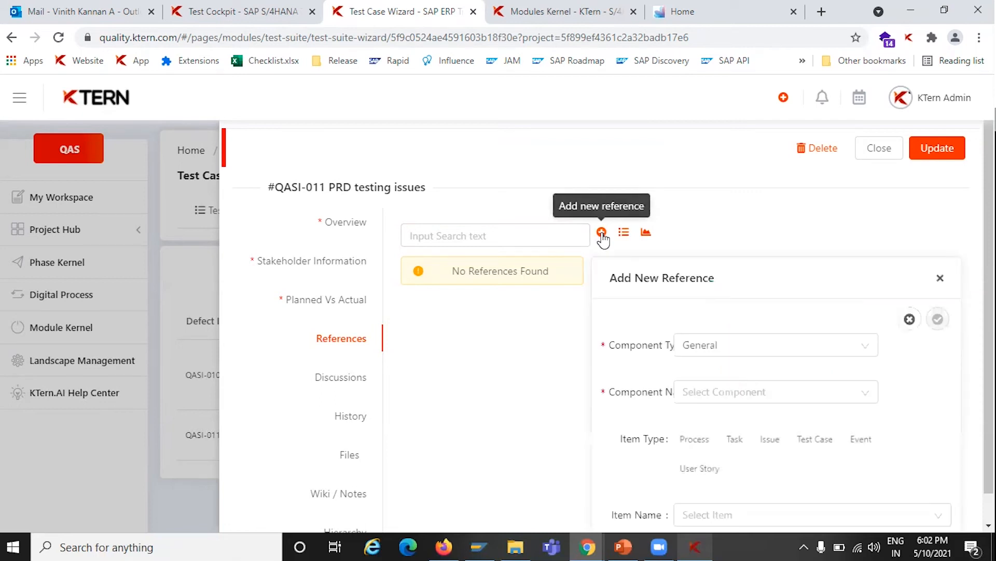
scroll(654, 280, "down", 1)
left_click(710, 321)
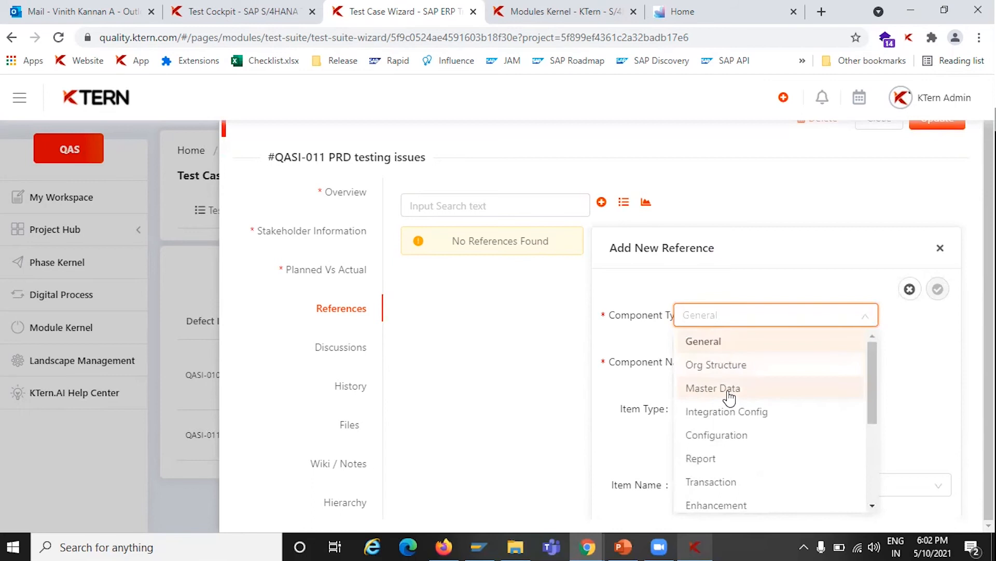
left_click(730, 394)
left_click(735, 362)
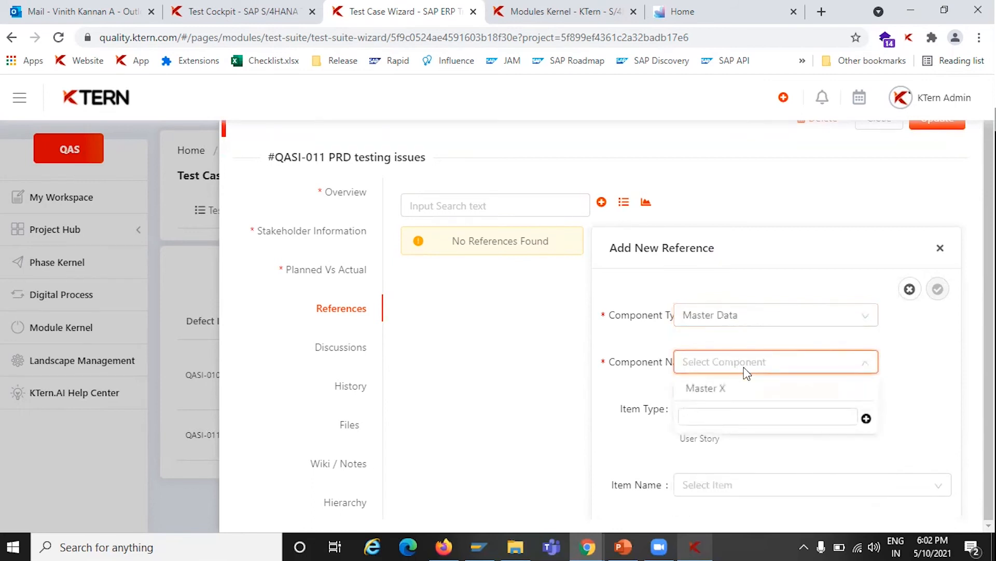
left_click(740, 390)
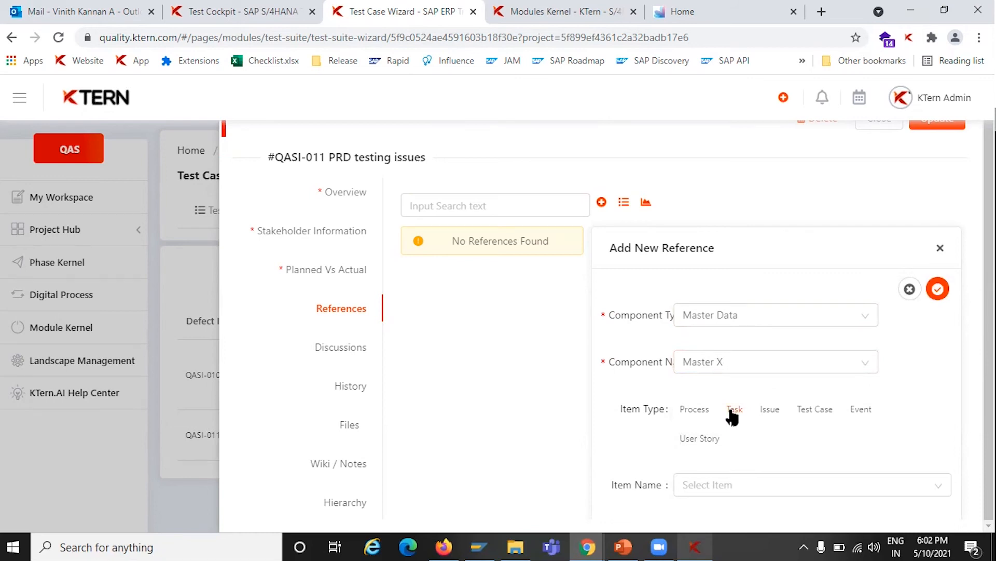
Link the reference to the Process item Sourcing and Procurement, save it and show the added reference's details
left_click(701, 412)
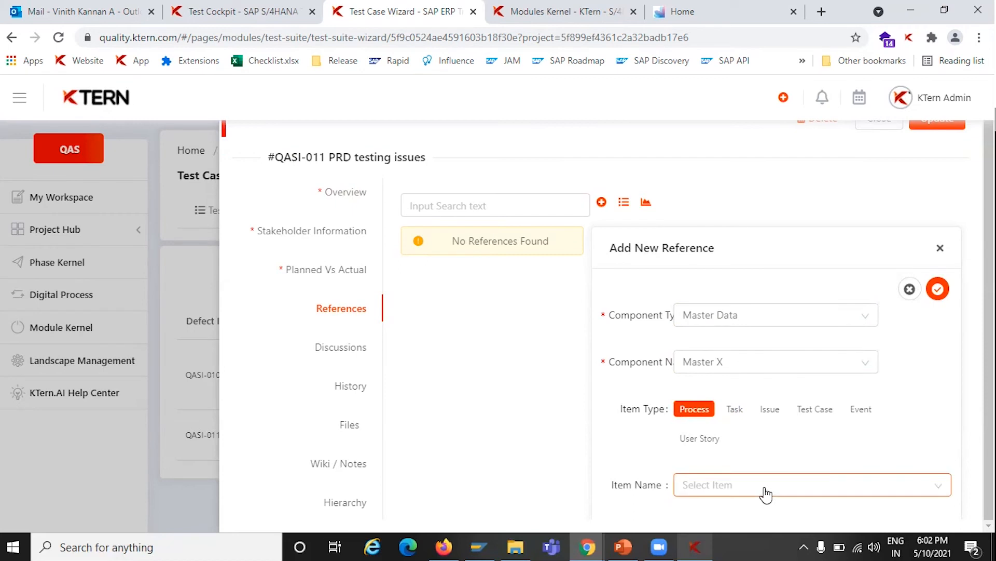
left_click(780, 483)
left_click(780, 484)
left_click(782, 486)
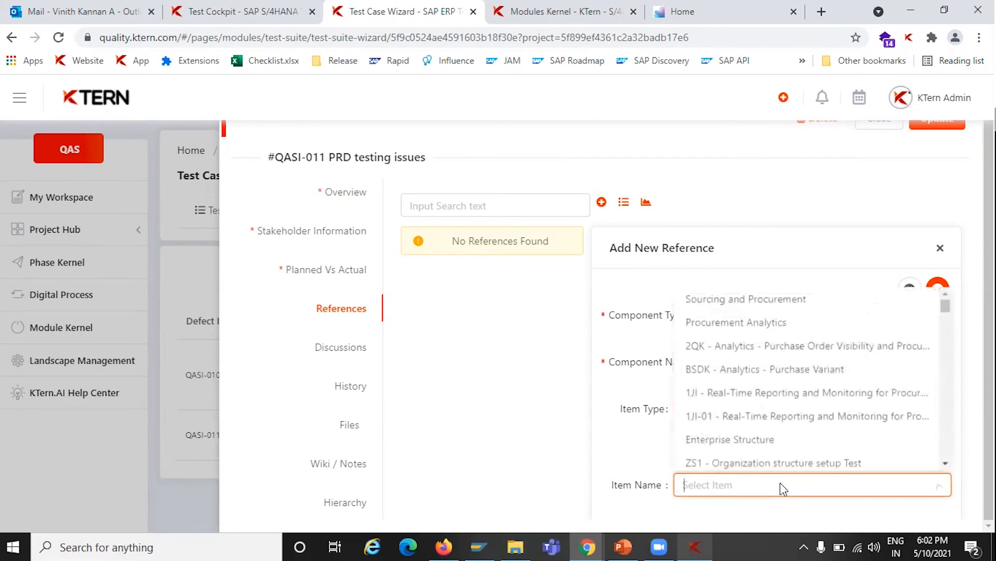
left_click(750, 305)
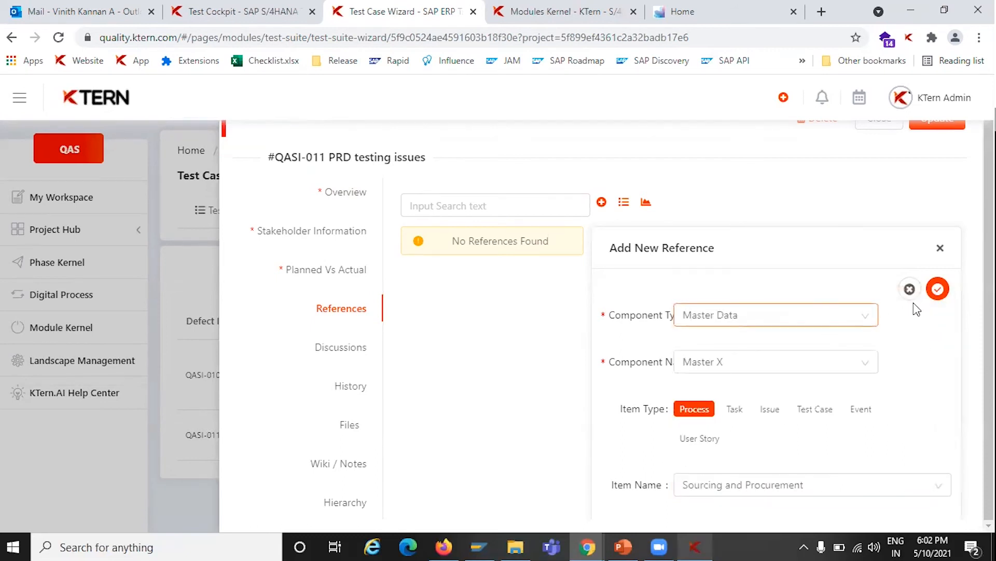
left_click(949, 292)
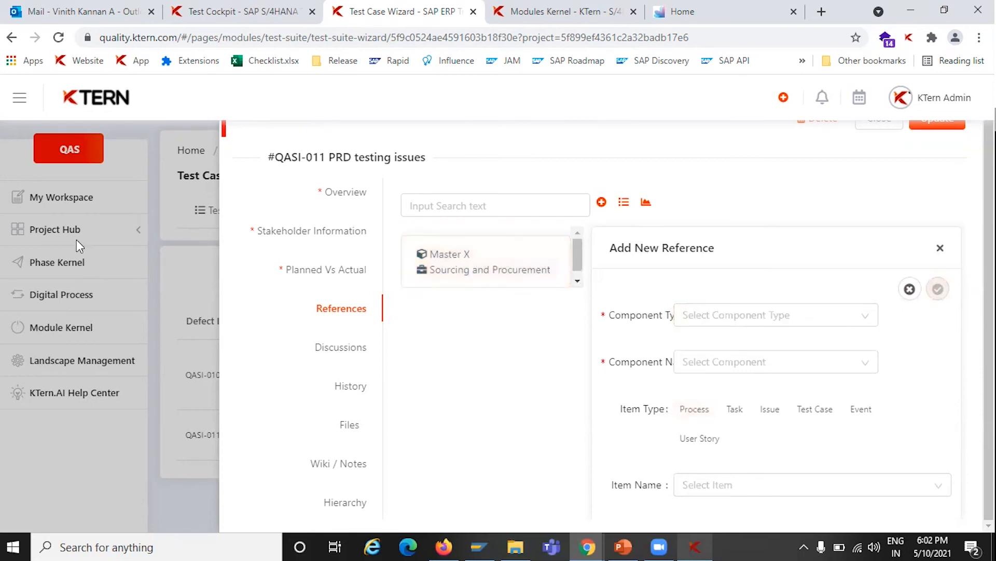
left_click(512, 269)
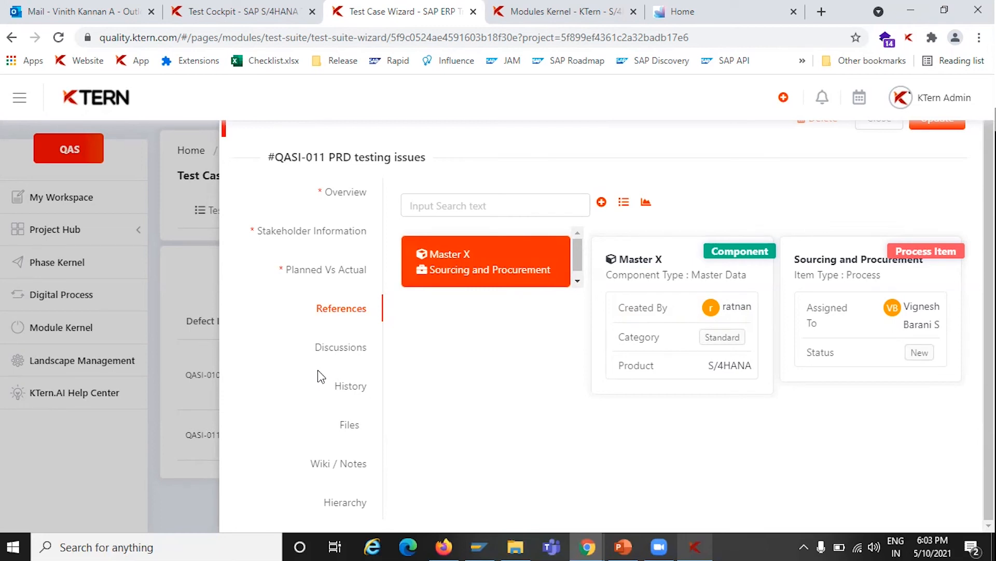
Post the comment "OSS Notes" in the defect's discussions
left_click(332, 357)
left_click(476, 482)
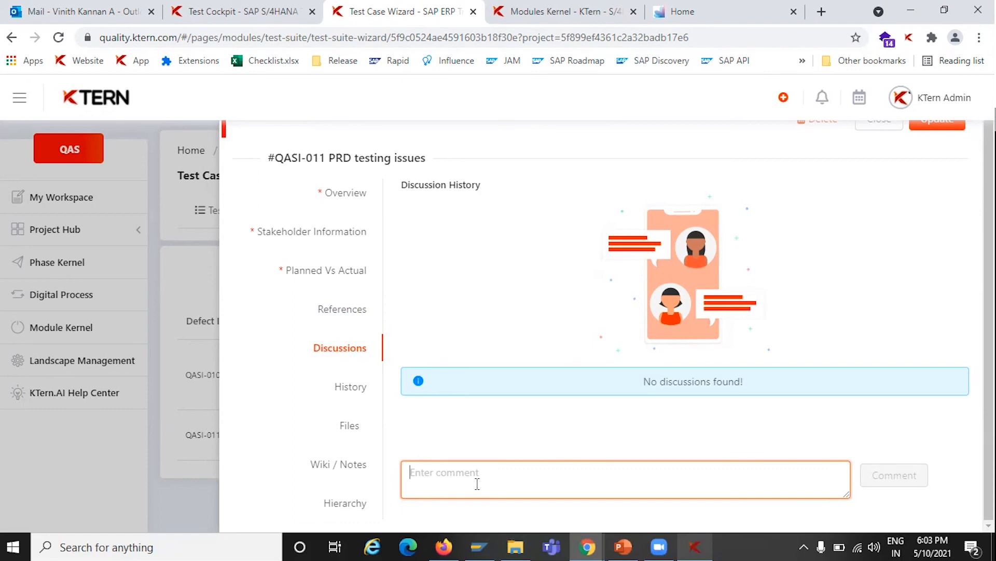
type("OSS Notes")
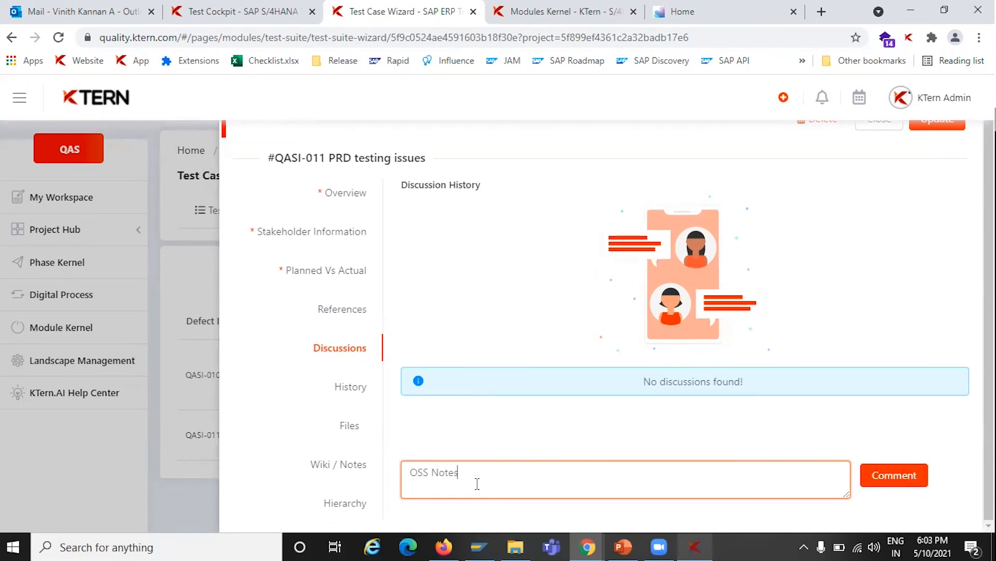
left_click(885, 474)
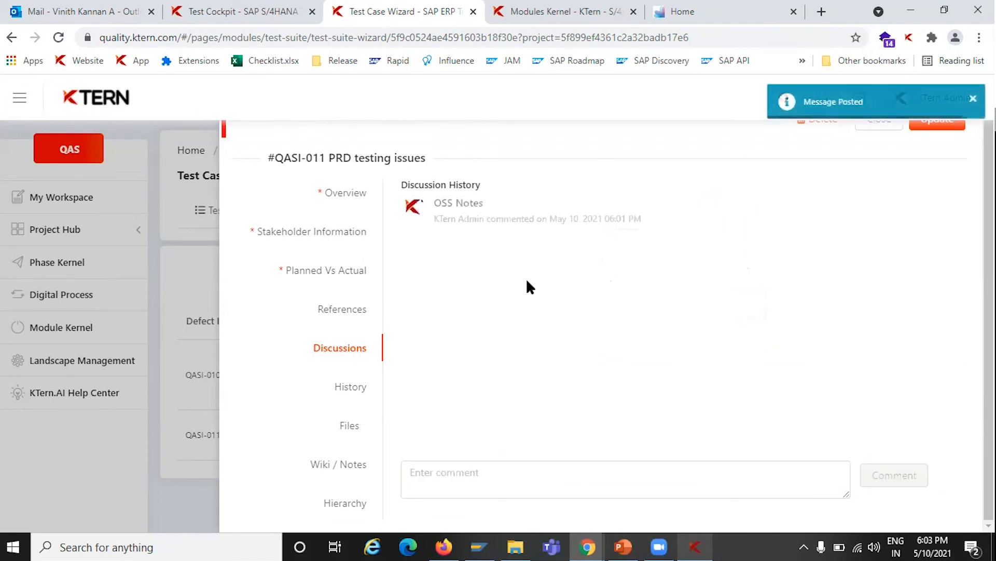
Review the defect's history, files, wiki notes and hierarchy, and return to the defects repository list
left_click(364, 390)
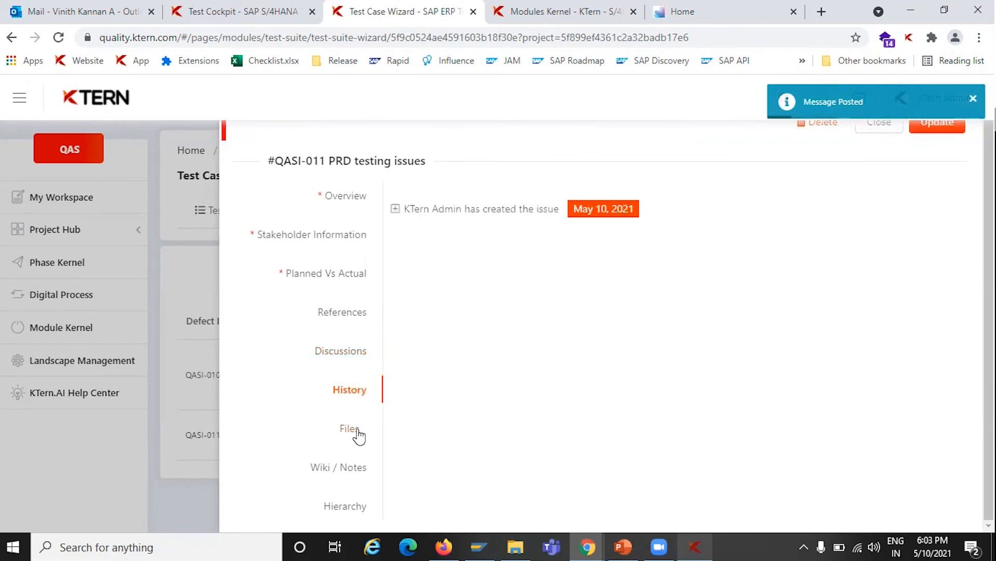
left_click(357, 429)
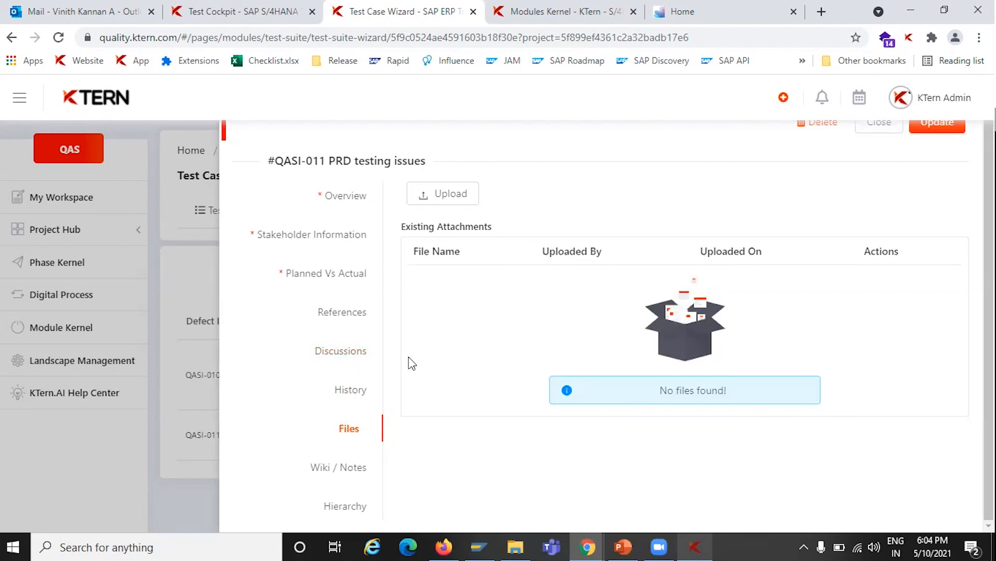
left_click(363, 468)
left_click(357, 509)
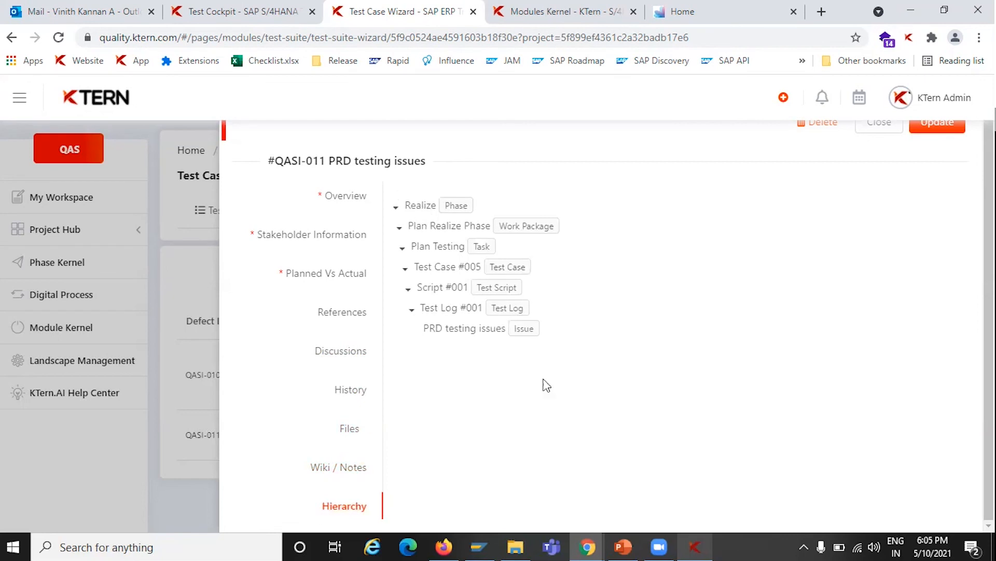
left_click(188, 301)
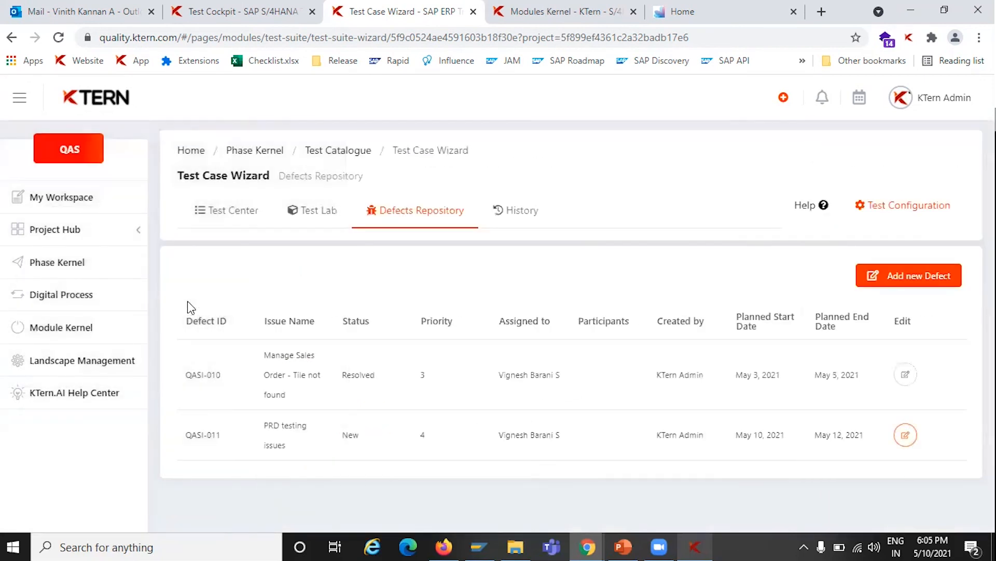